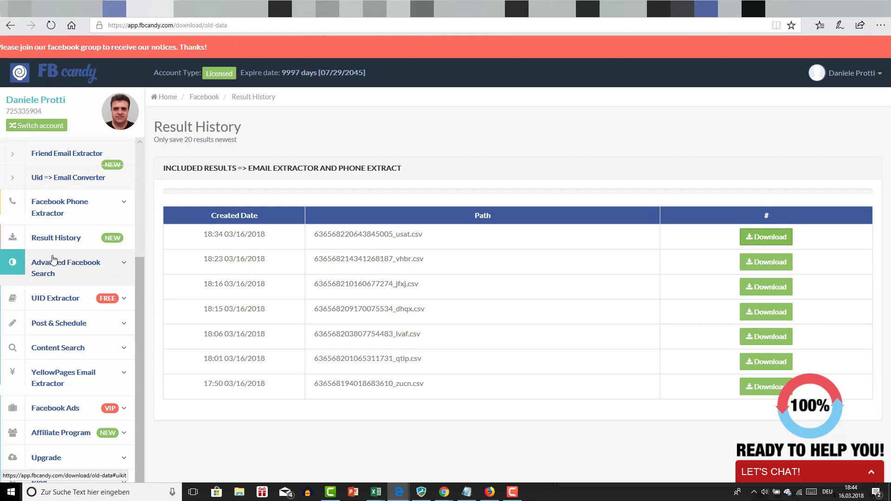
Open Search Group under Advanced Facebook Search in the FB Candy sidebar.
left_click(113, 269)
scroll(113, 270, "down", 2)
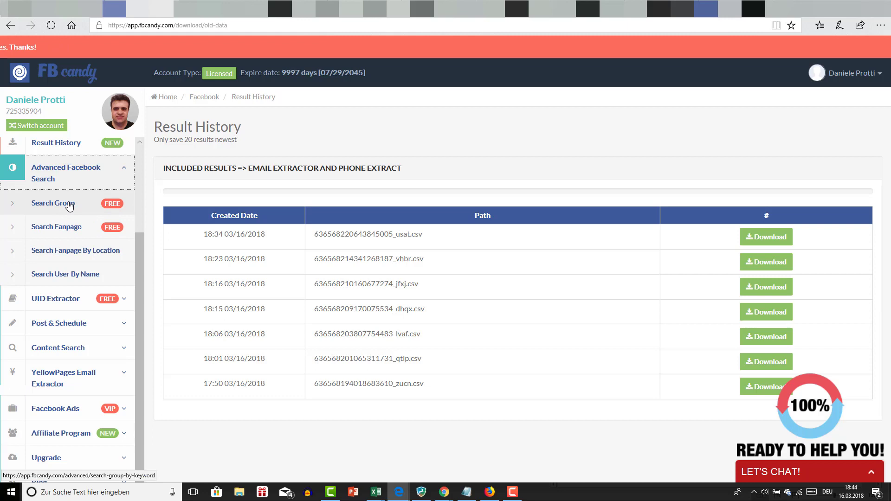
left_click(63, 206)
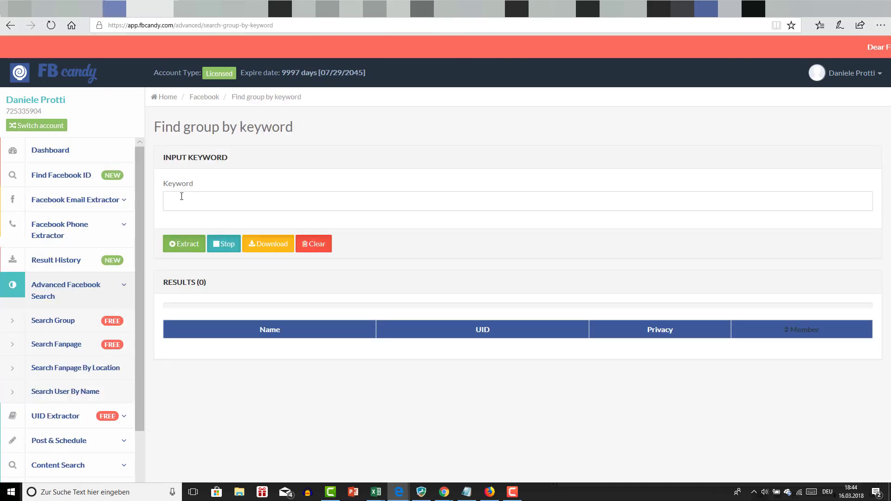
Start a group extraction for the keyword 'golf players'.
left_click(182, 197)
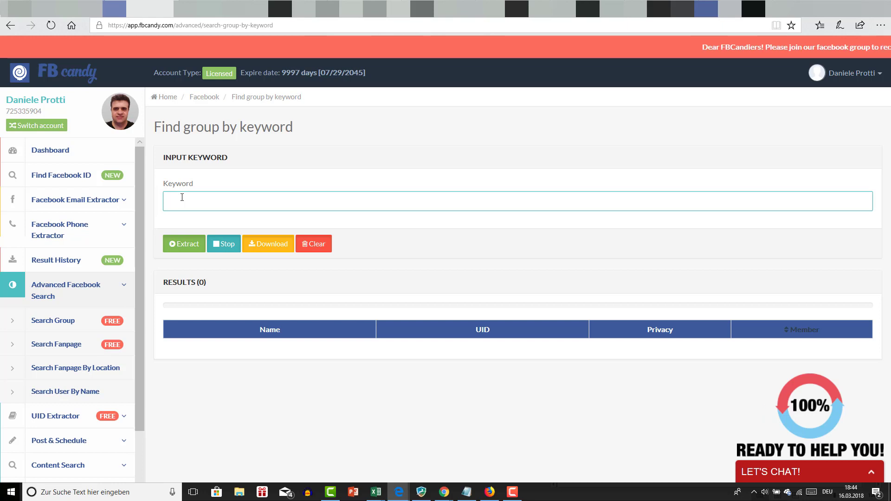
type("golf")
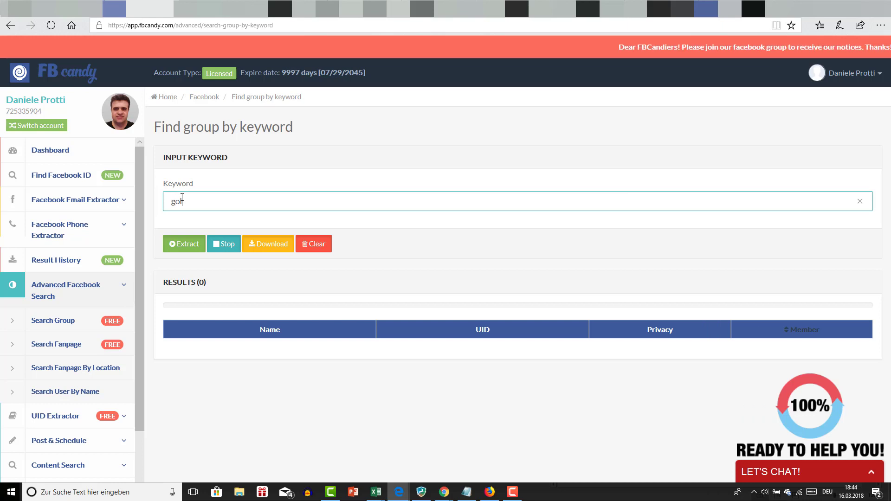
type(" p")
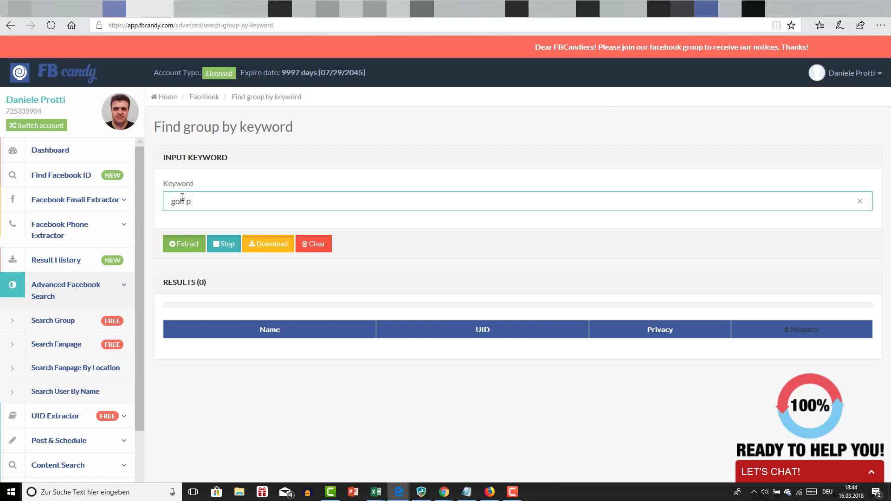
type("layers")
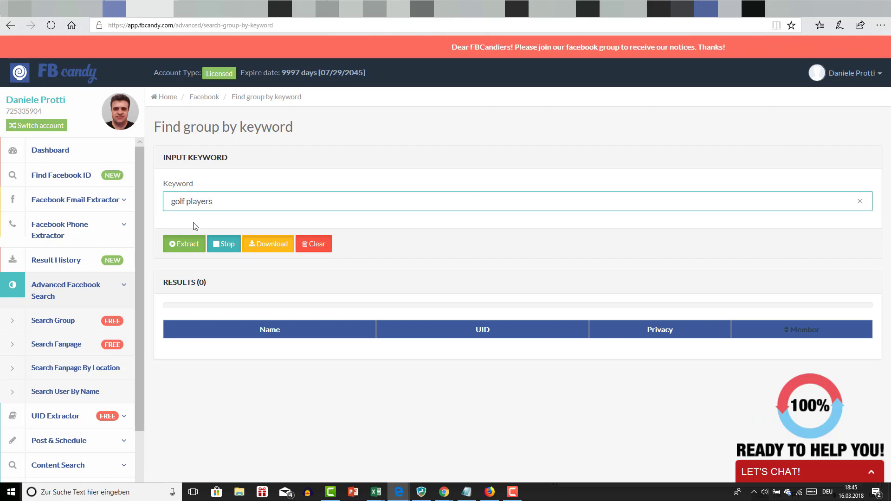
left_click(184, 247)
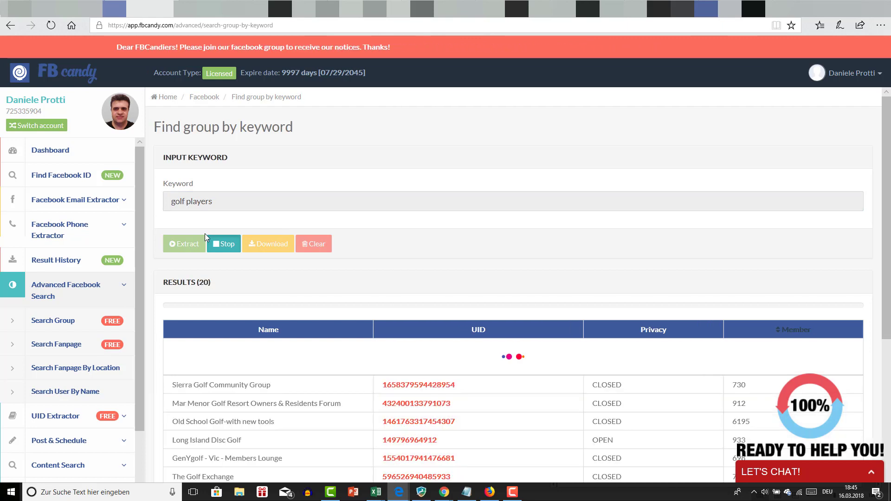
Stop the group extraction once about 100 results are listed.
scroll(205, 237, "down", 3)
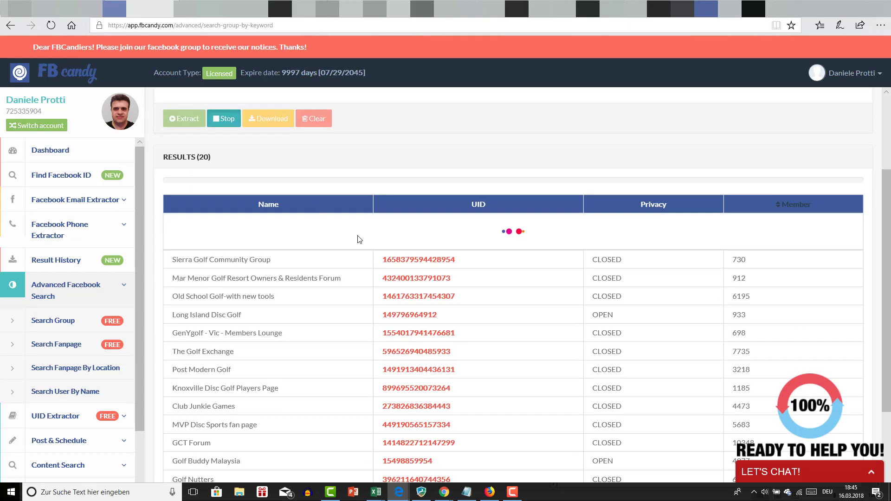
left_click_drag(612, 314, 595, 315)
left_click(599, 292)
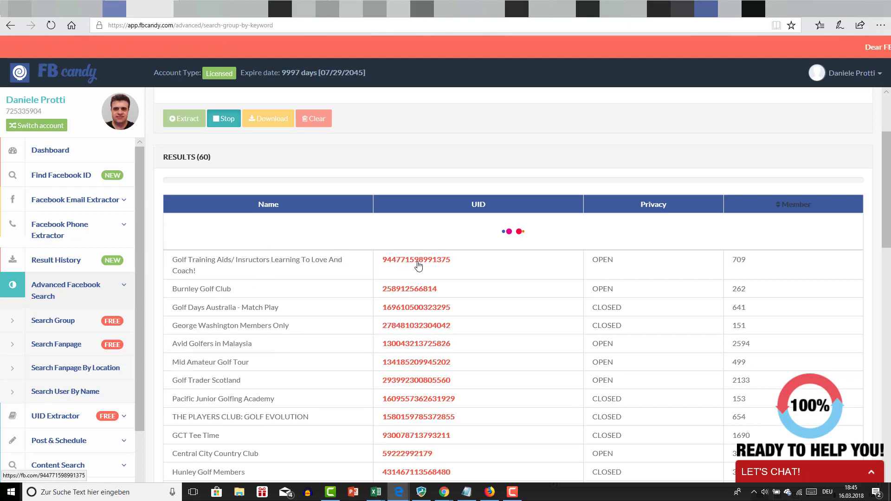
scroll(480, 315, "down", 1)
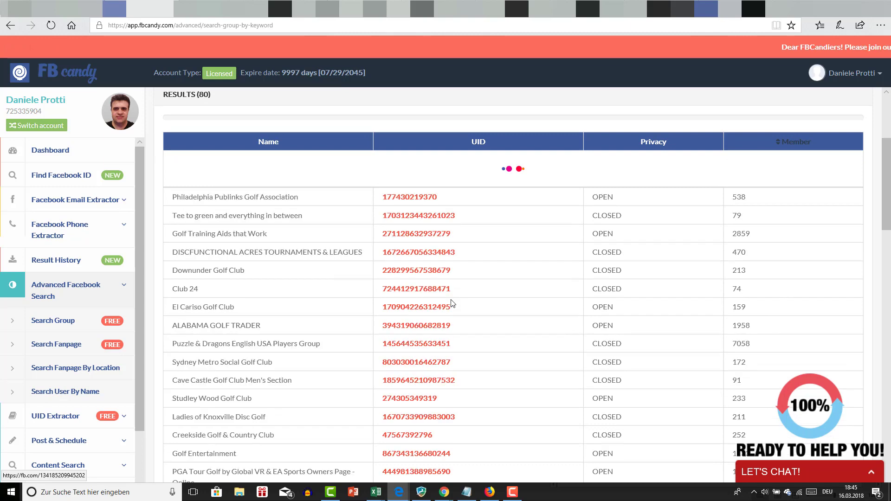
scroll(445, 309, "up", 2)
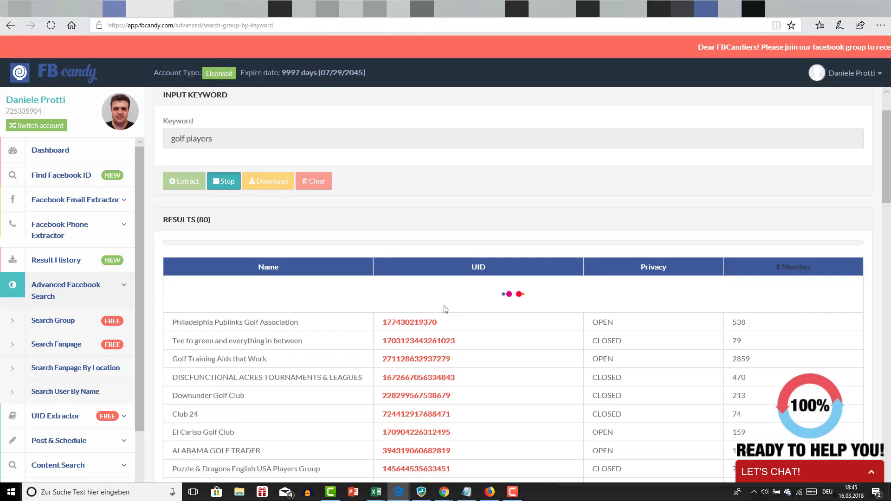
left_click(225, 181)
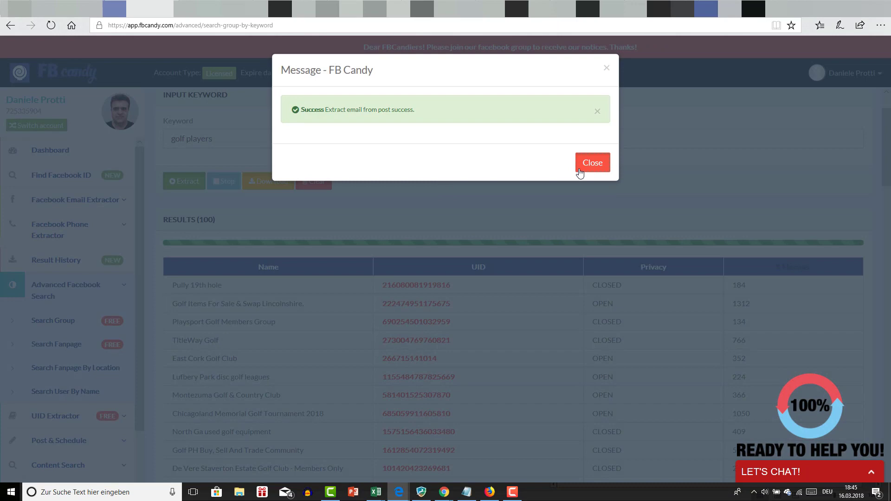
Download the group results with IDs as find_group_egee.csv and open it in Excel.
left_click(579, 173)
left_click(267, 181)
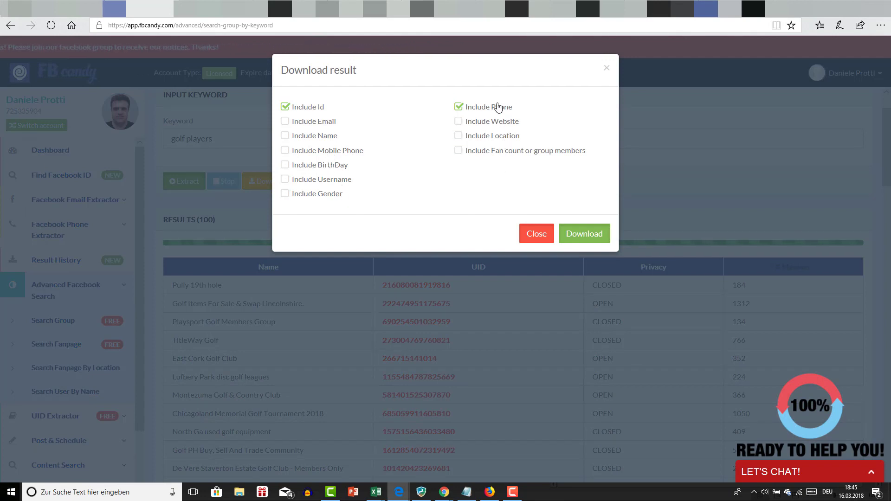
left_click(576, 233)
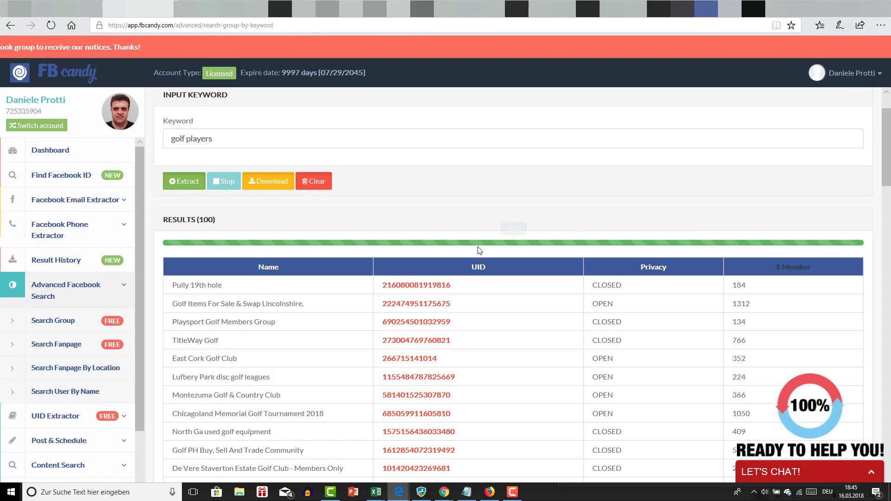
left_click(479, 469)
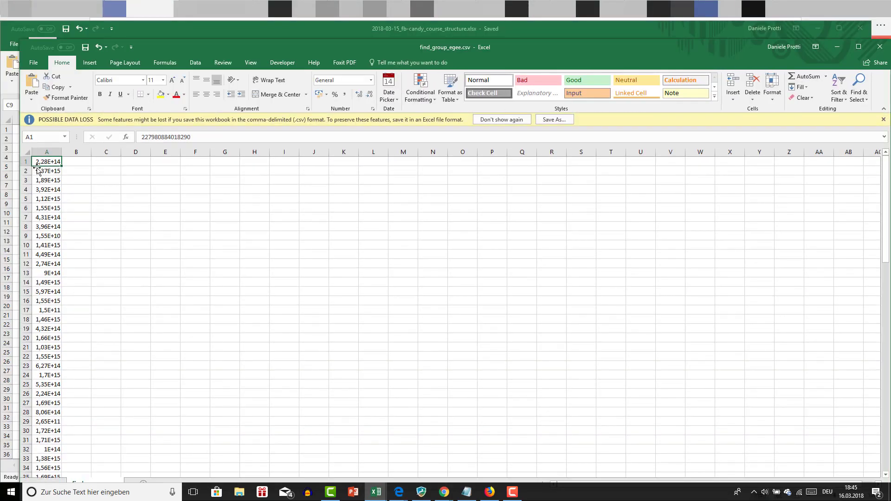
Apply the Special number format to column A so the full group IDs appear.
left_click(53, 149)
right_click(53, 192)
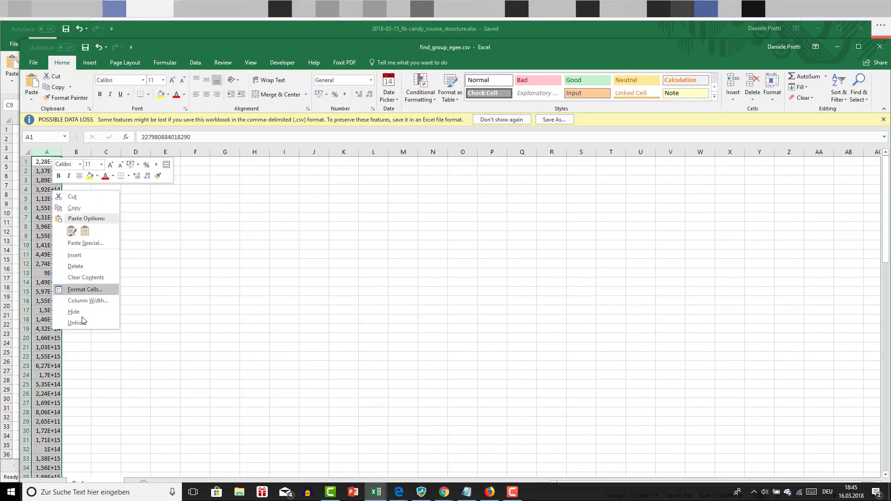
left_click(91, 290)
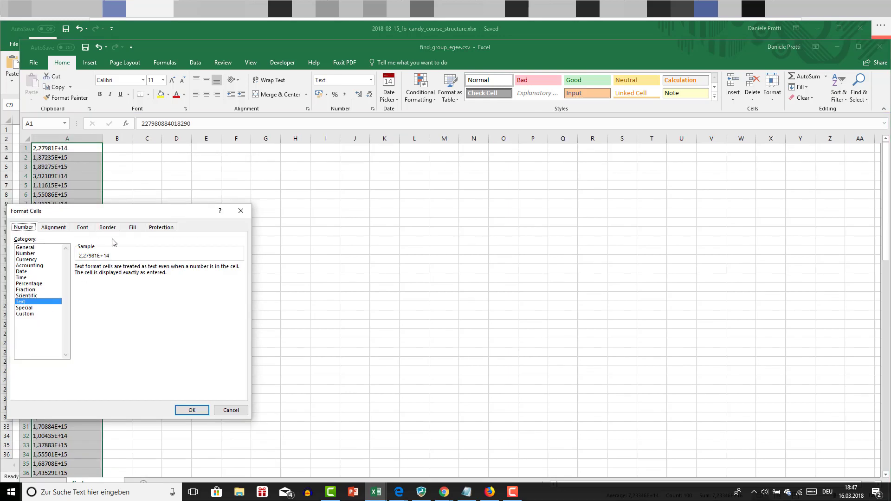
left_click(41, 315)
left_click(42, 309)
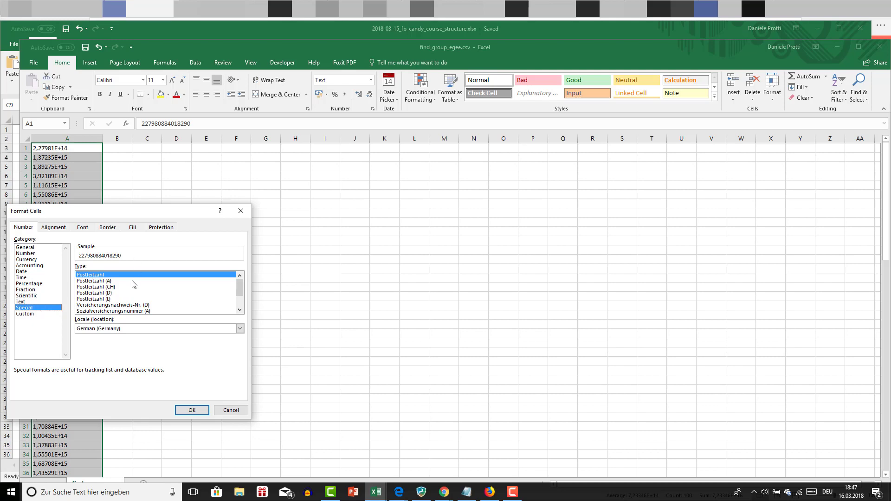
left_click(192, 411)
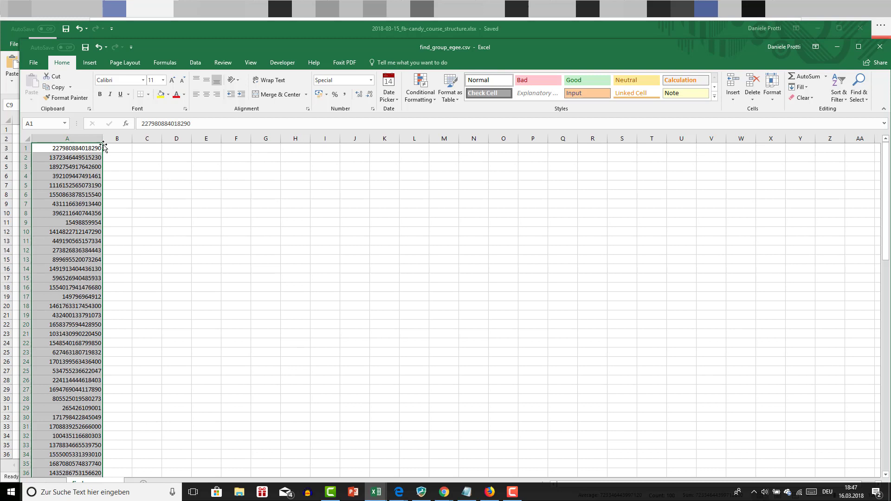
left_click(89, 185)
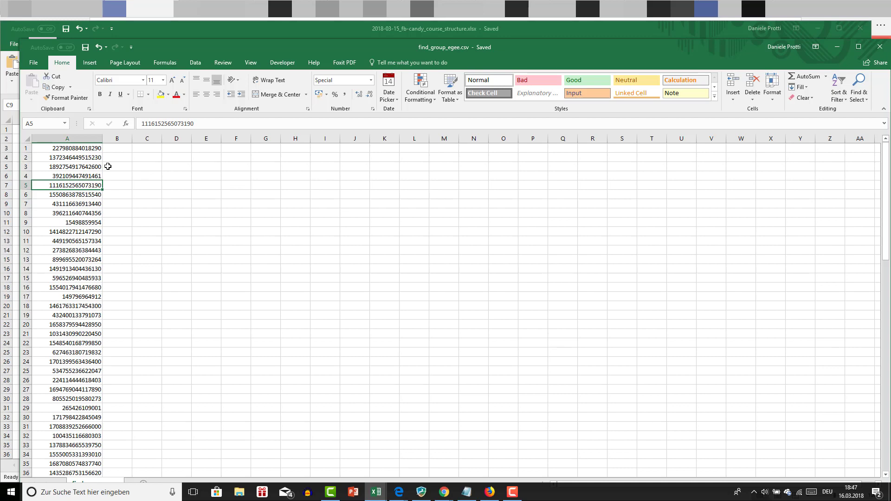
left_click(110, 169)
Save find_group_egee.csv as CSV UTF-8 into a new fb-candy\docs folder.
left_click(41, 62)
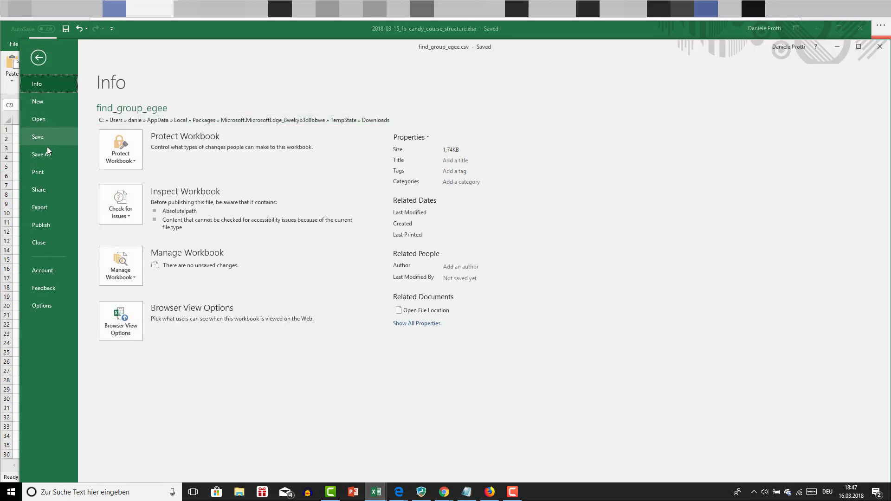
left_click(46, 153)
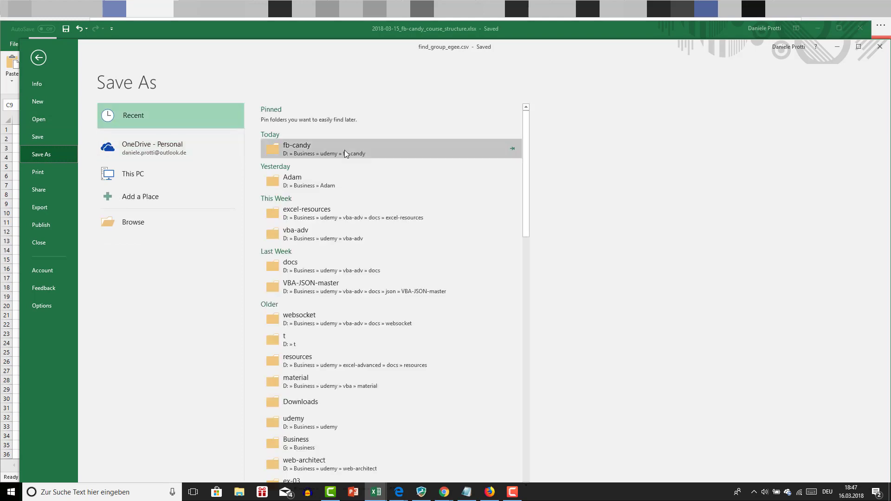
left_click(345, 150)
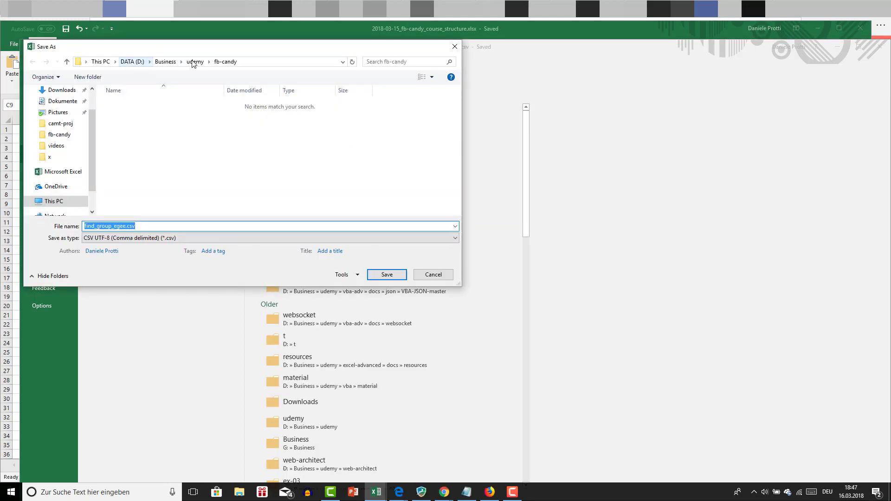
left_click(92, 77)
type("do")
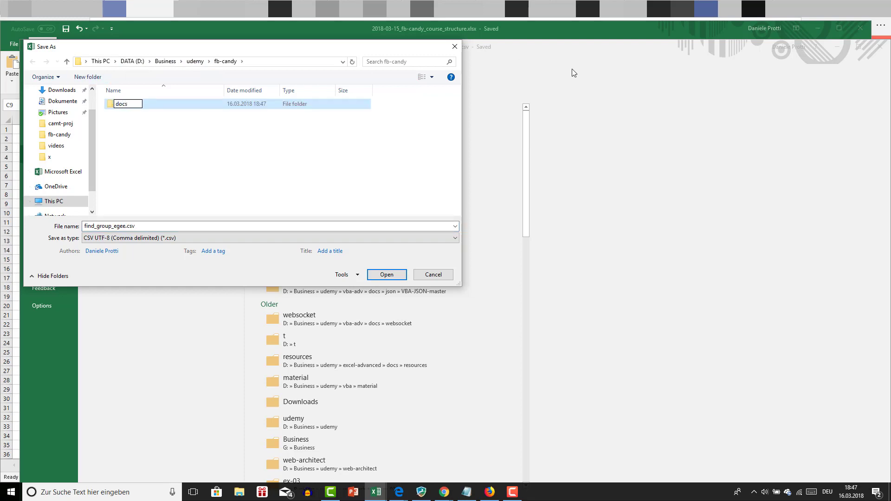
type("cs")
key("Return")
key("Return")
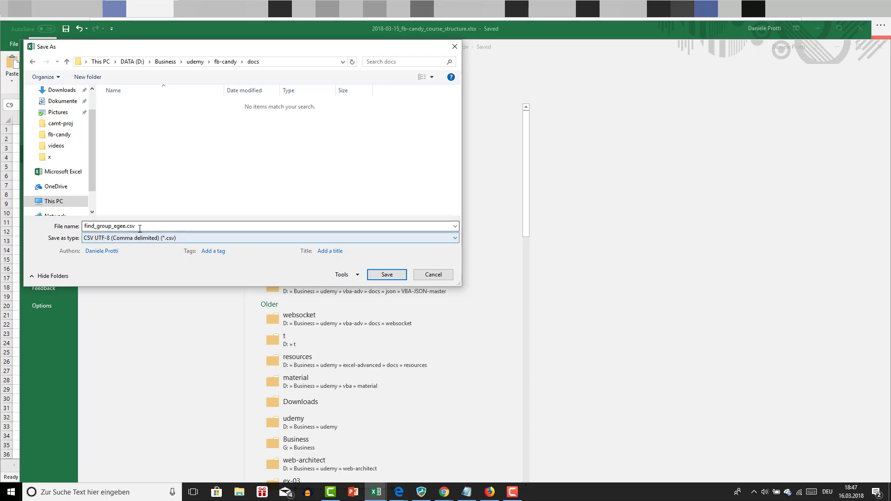
left_click(393, 274)
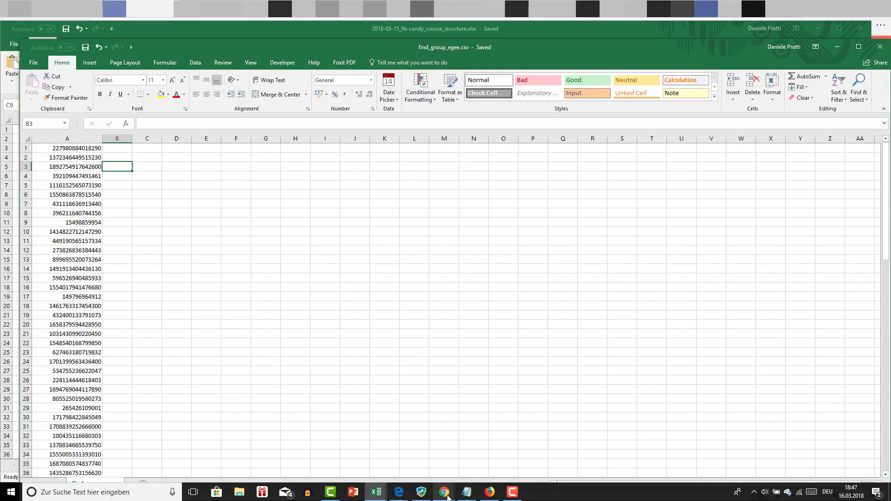
In FB Candy, open Facebook Email Extractor > Group Member Extractor.
mouse_move(448, 498)
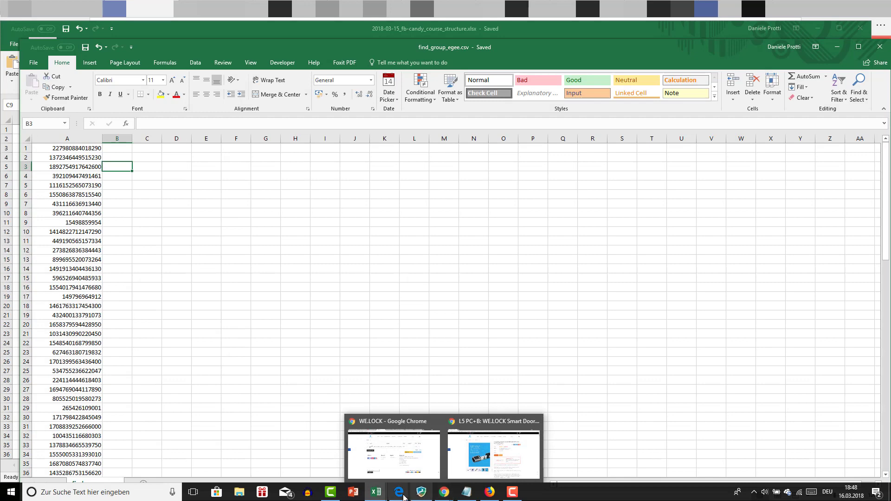
mouse_move(399, 493)
left_click(395, 464)
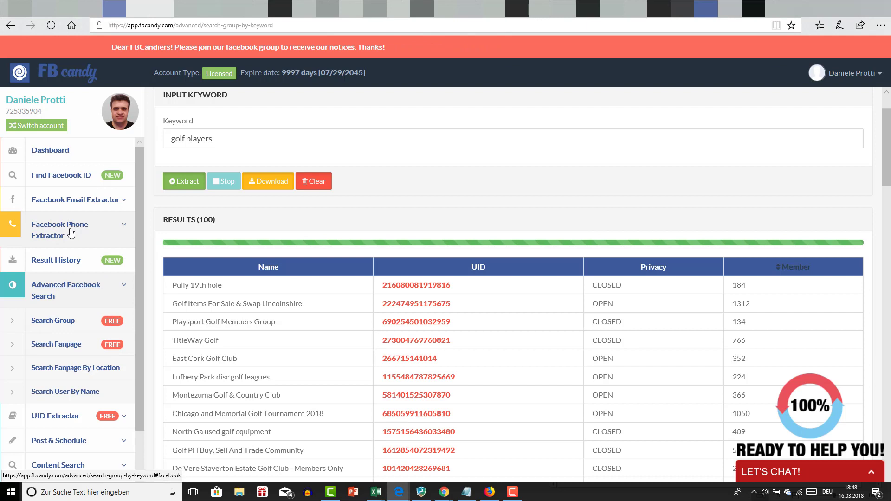
left_click(76, 200)
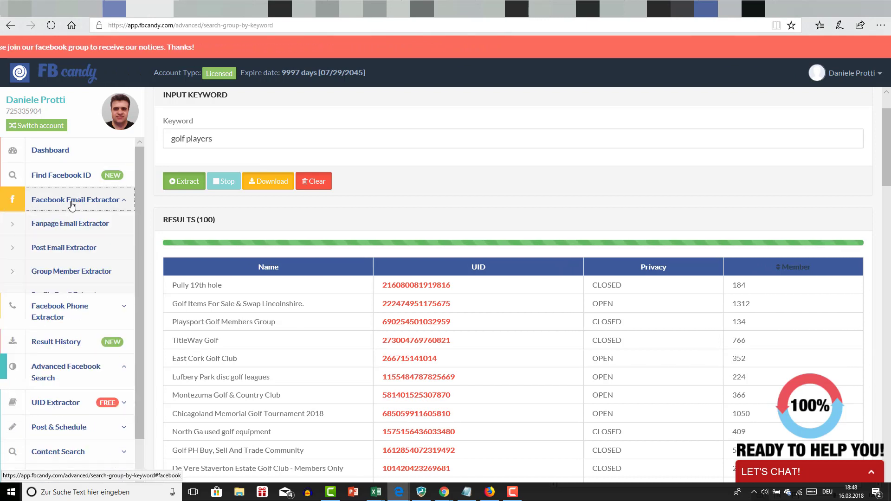
left_click(101, 277)
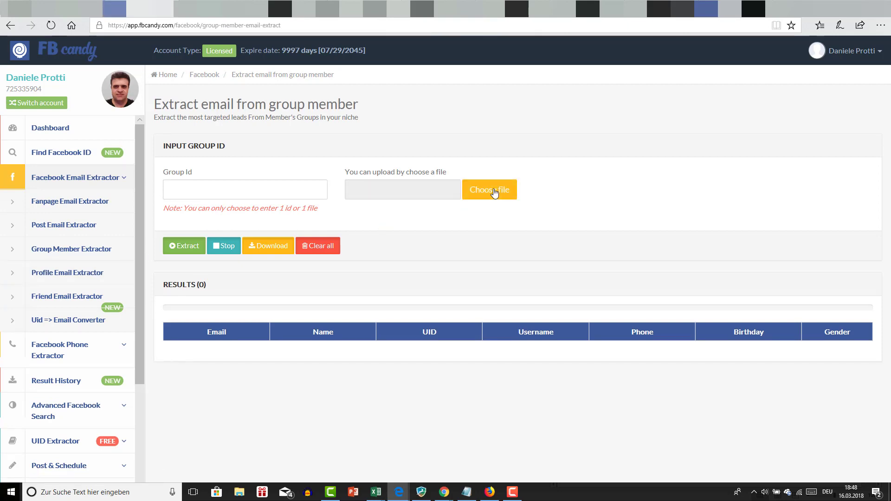
Upload docs\find_group_egee.csv and start the email extraction.
left_click(494, 193)
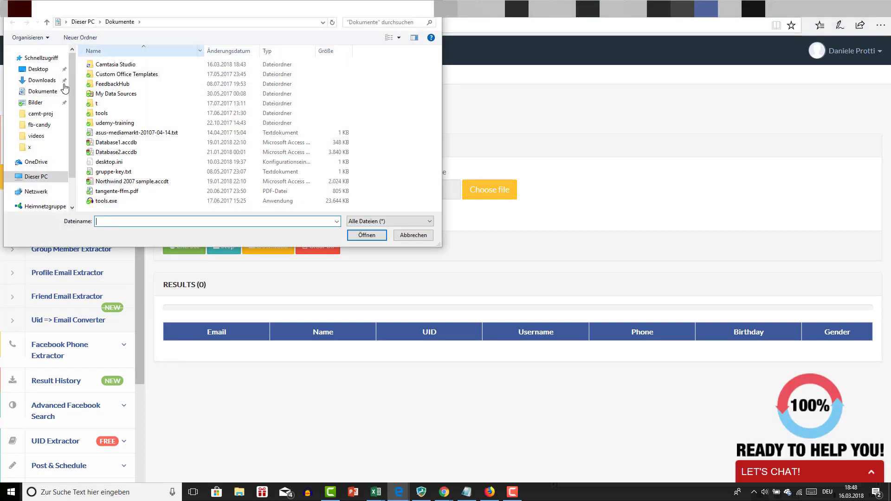
left_click(65, 124)
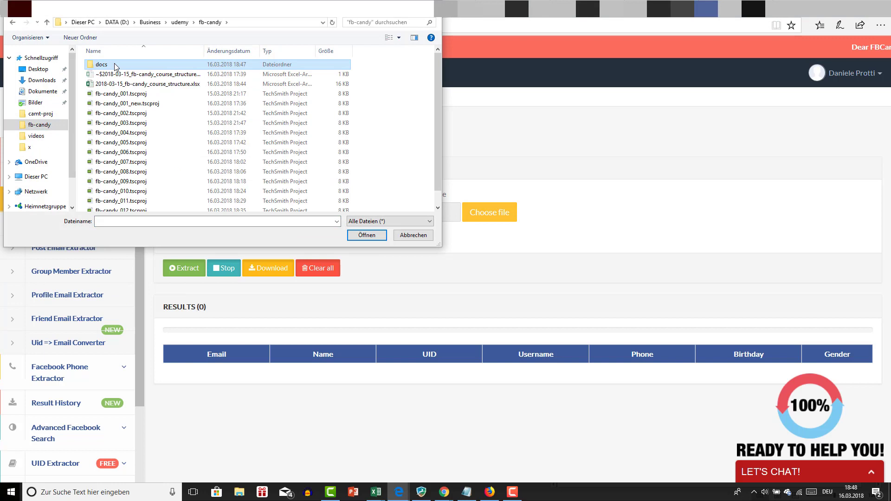
double_click(130, 65)
double_click(129, 65)
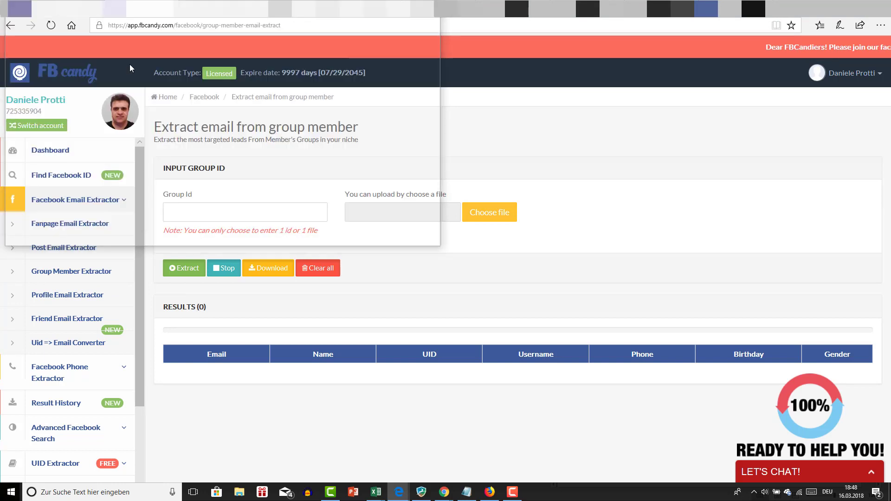
left_click(189, 270)
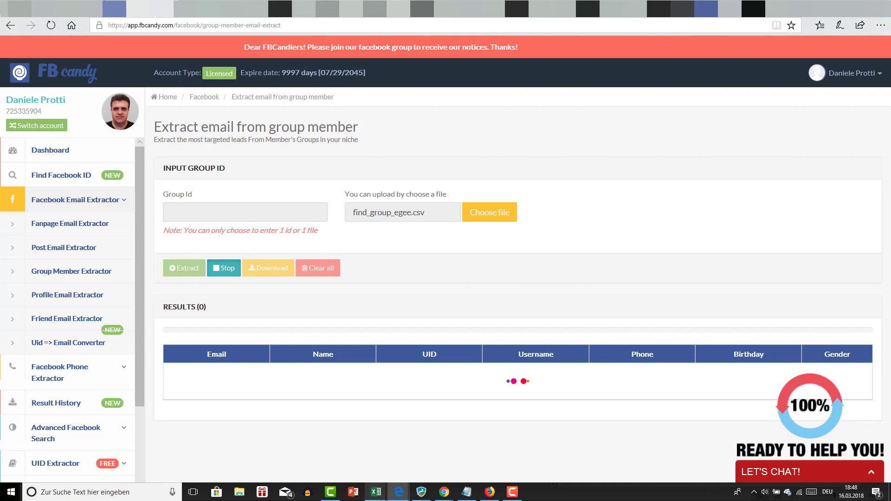
In Excel, select the column A IDs to confirm a count of 100.
mouse_move(376, 492)
left_click(578, 449)
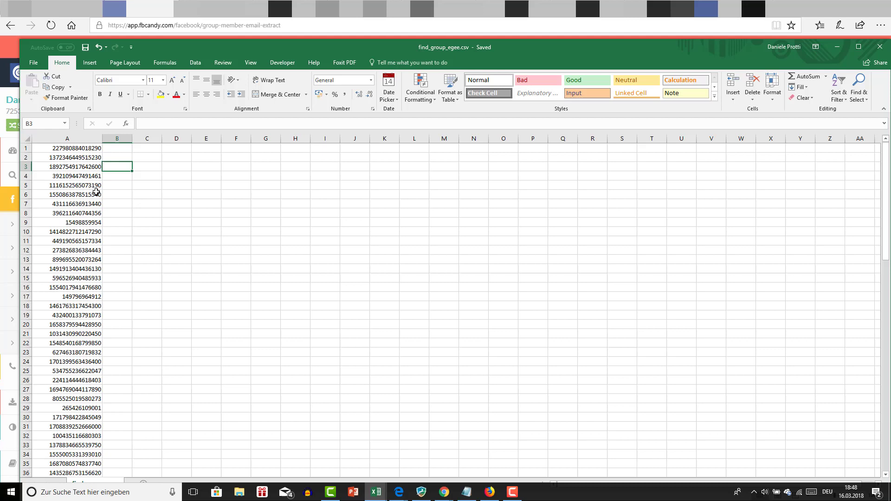
left_click(80, 138)
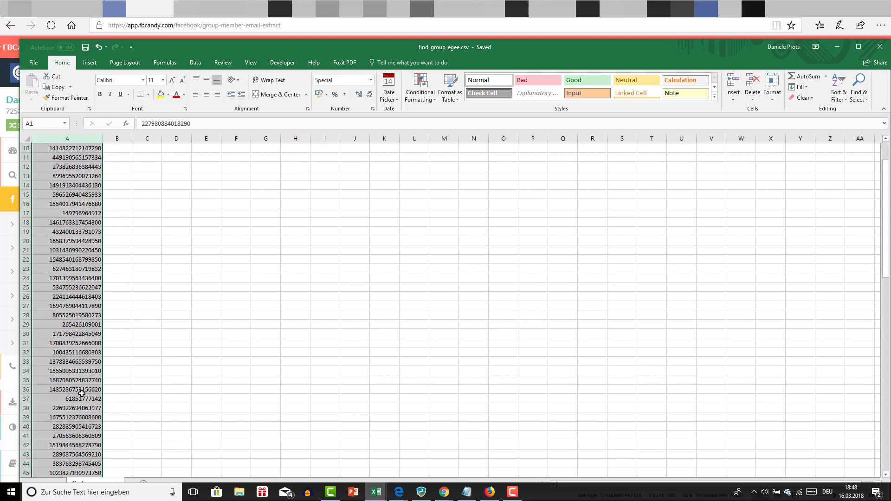
scroll(82, 393, "down", 3)
left_click(82, 393)
key("ctrl+a")
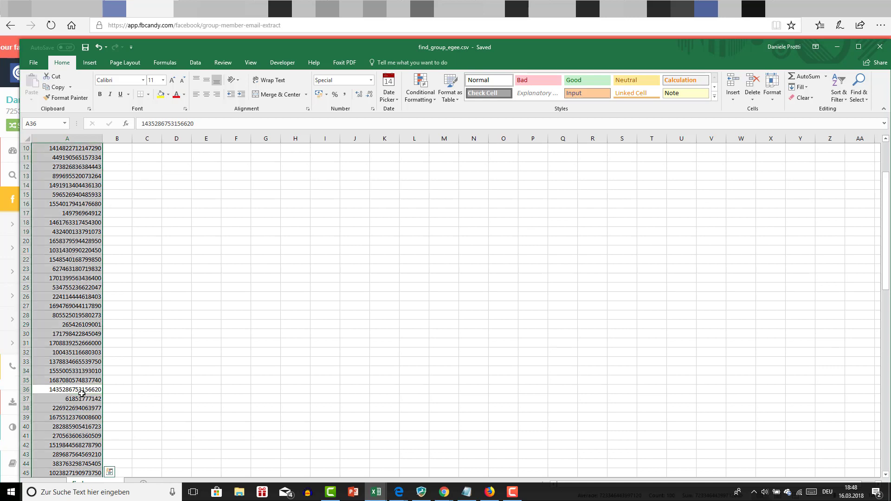
Confirm the last group ID sits in A100, then return to the FB Candy extraction.
scroll(109, 394, "down", 3)
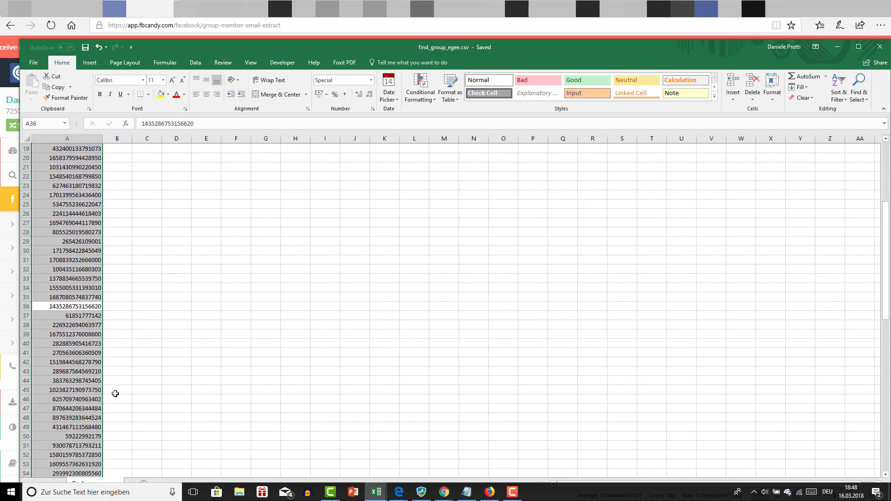
double_click(417, 52)
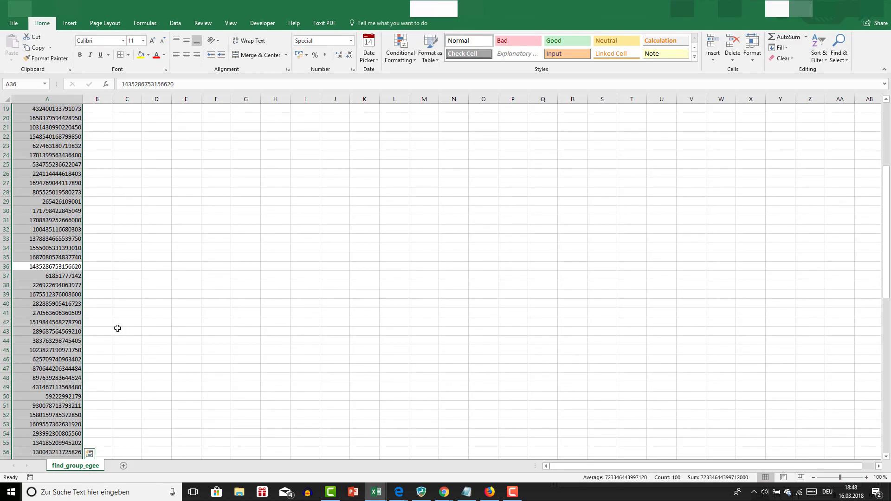
left_click(71, 332)
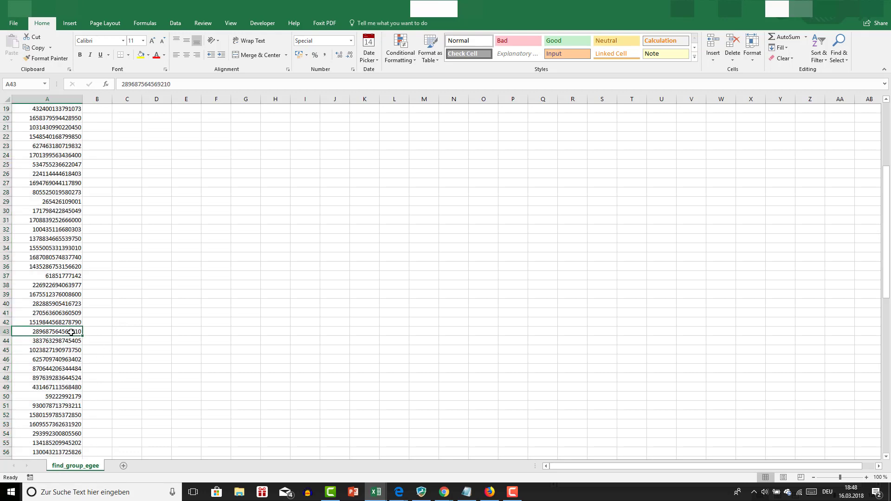
key("ctrl+Down")
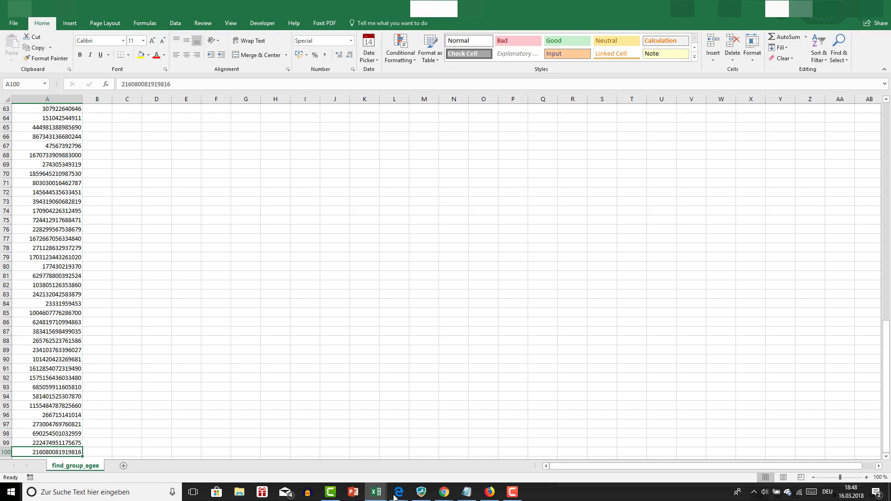
mouse_move(402, 495)
left_click(372, 445)
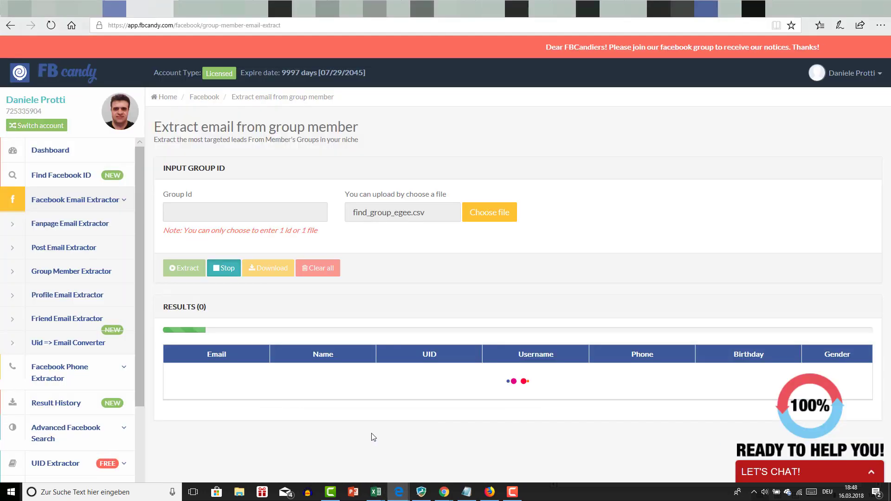